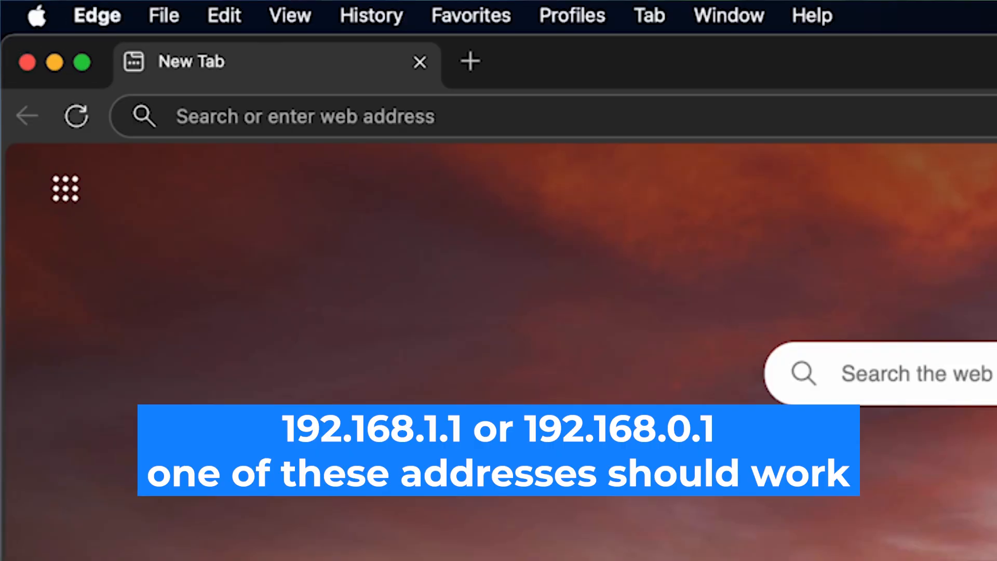
Step: Load the router address 192.168.1.1 in Edge
left_click(177, 116)
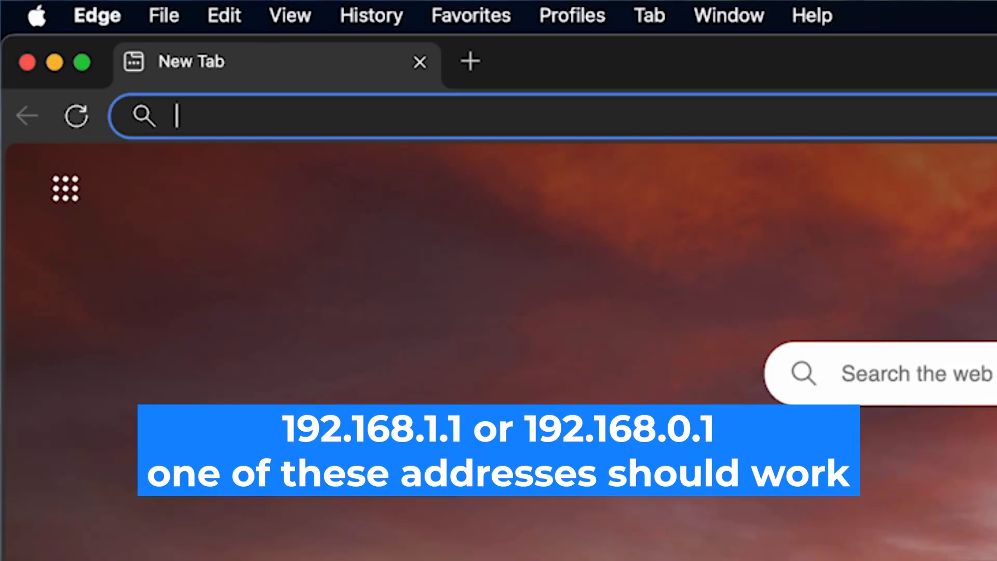
type("192")
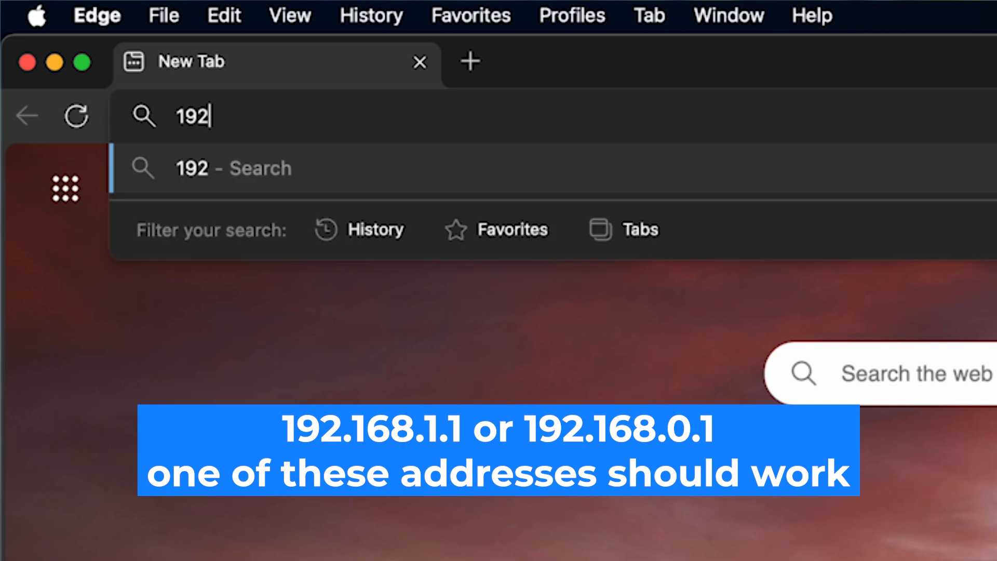
type(".168.1.1")
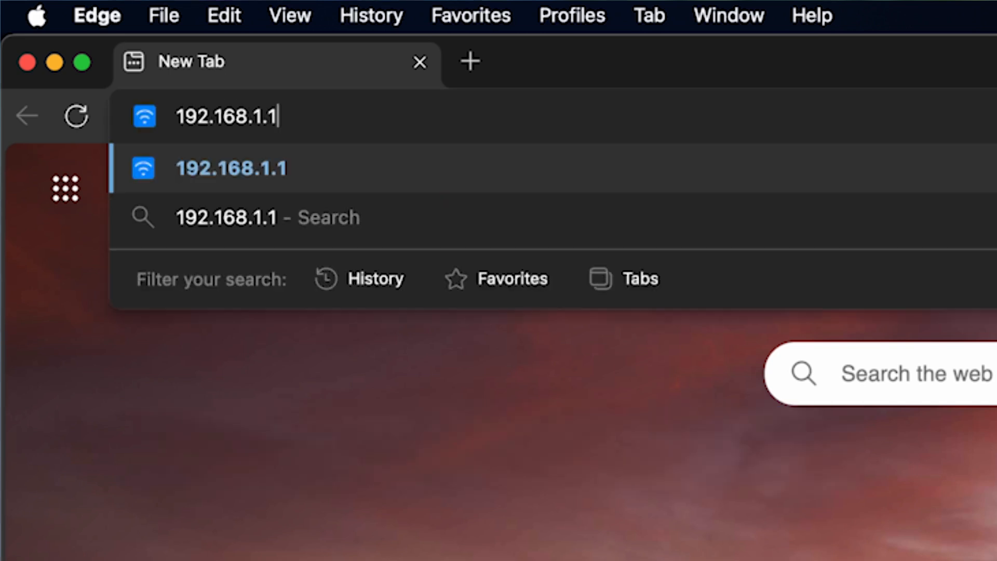
key("Return")
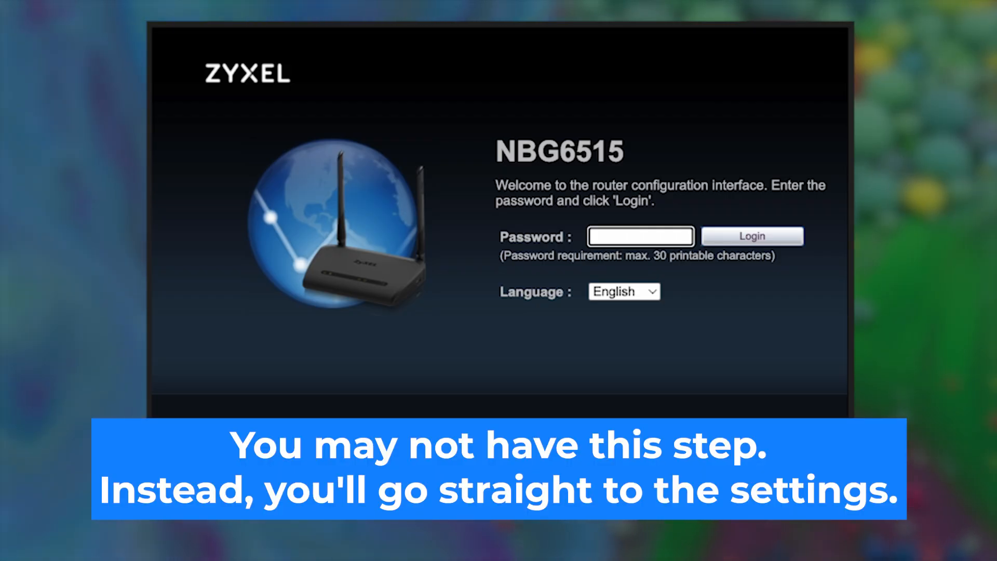
Step: Keep the interface language on English and enter the router's default password, checking it
left_click(647, 289)
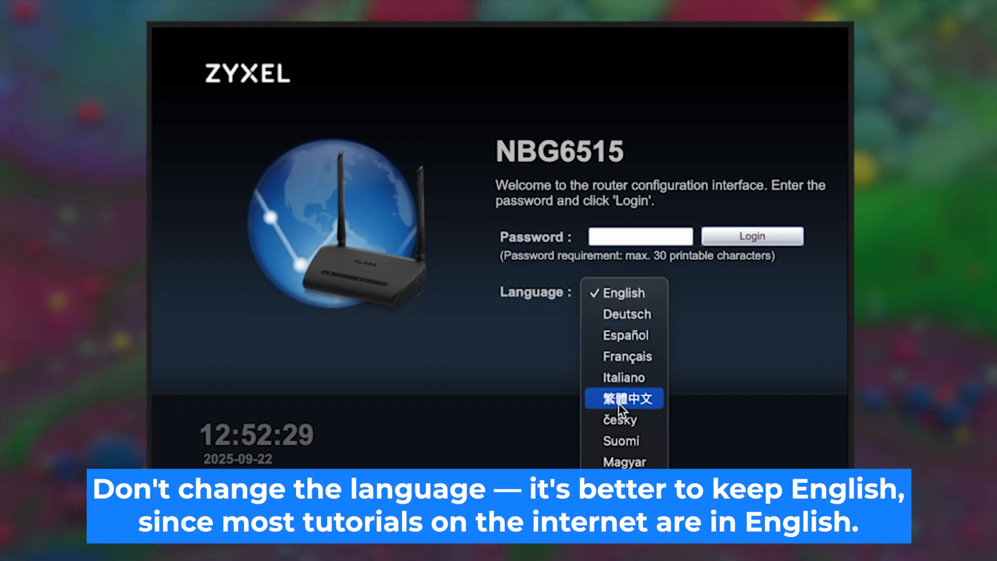
left_click(639, 291)
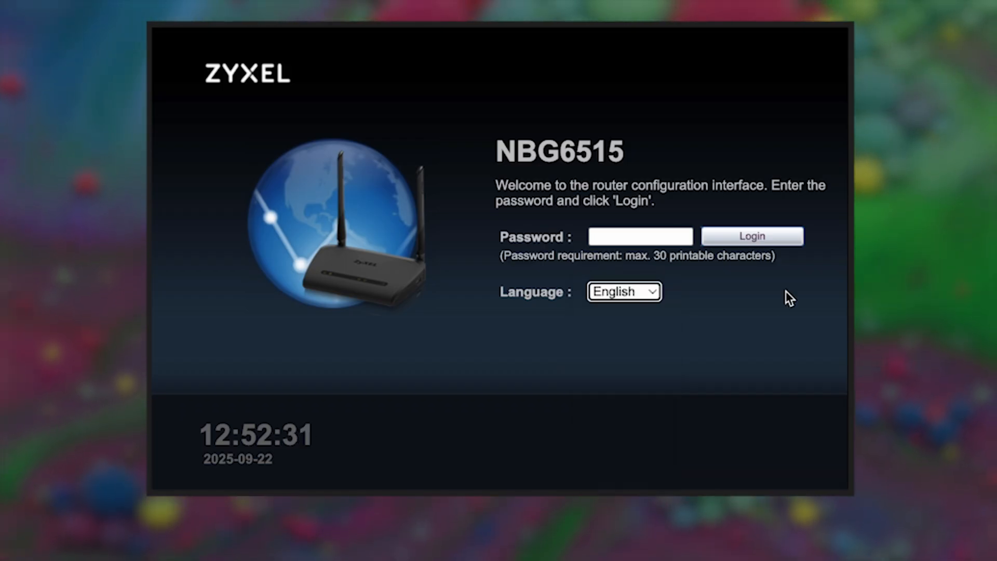
left_click(652, 236)
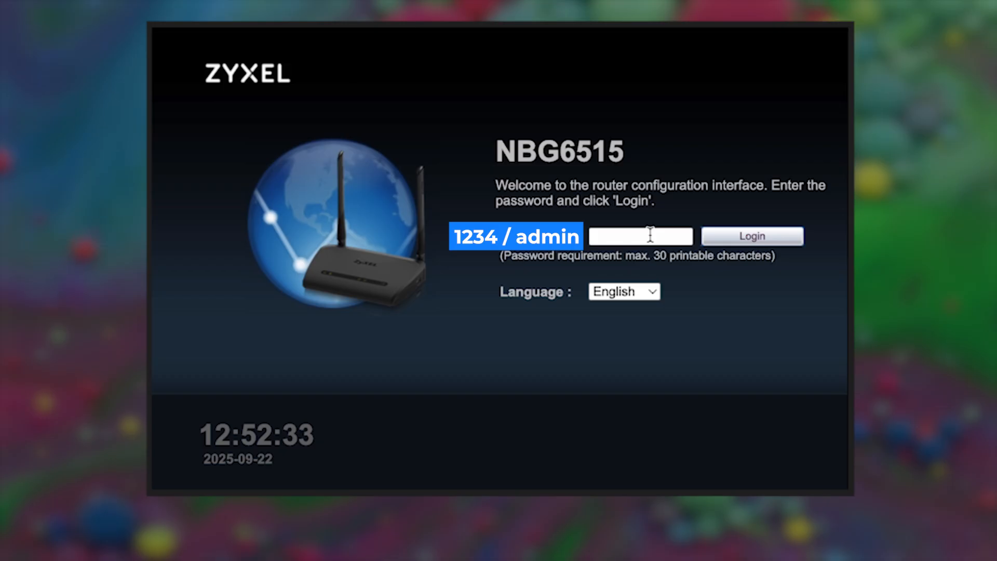
type("12")
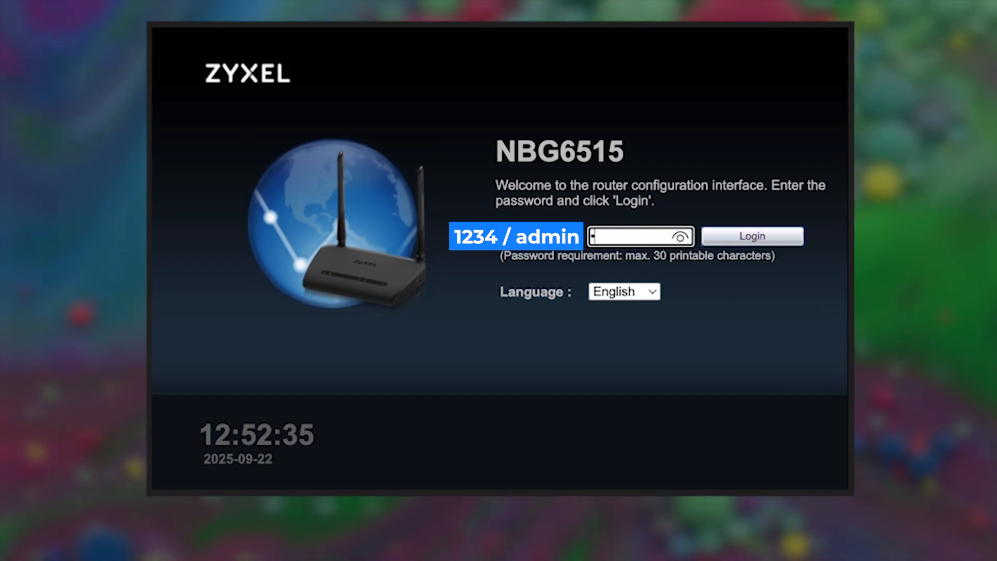
type("34")
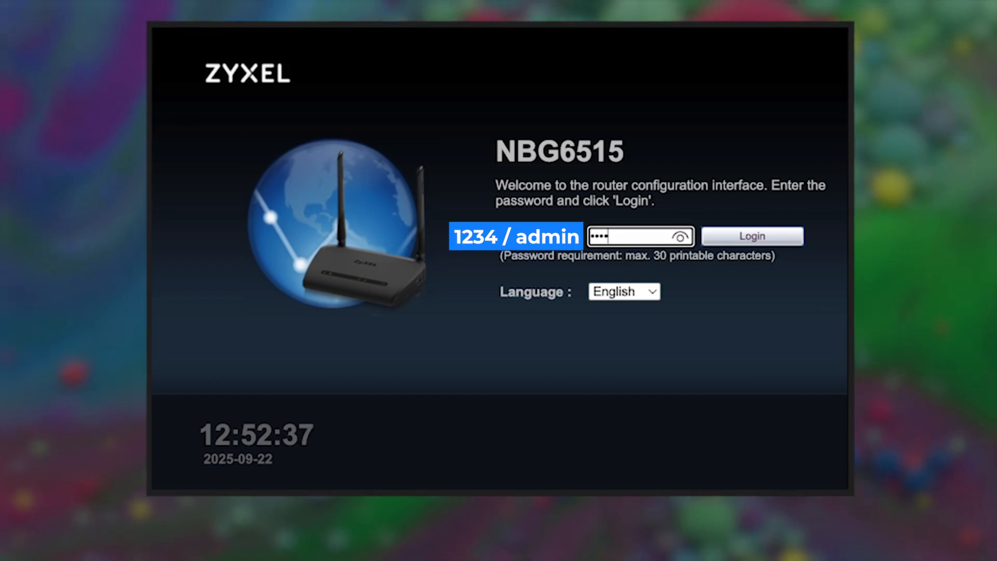
left_click(680, 237)
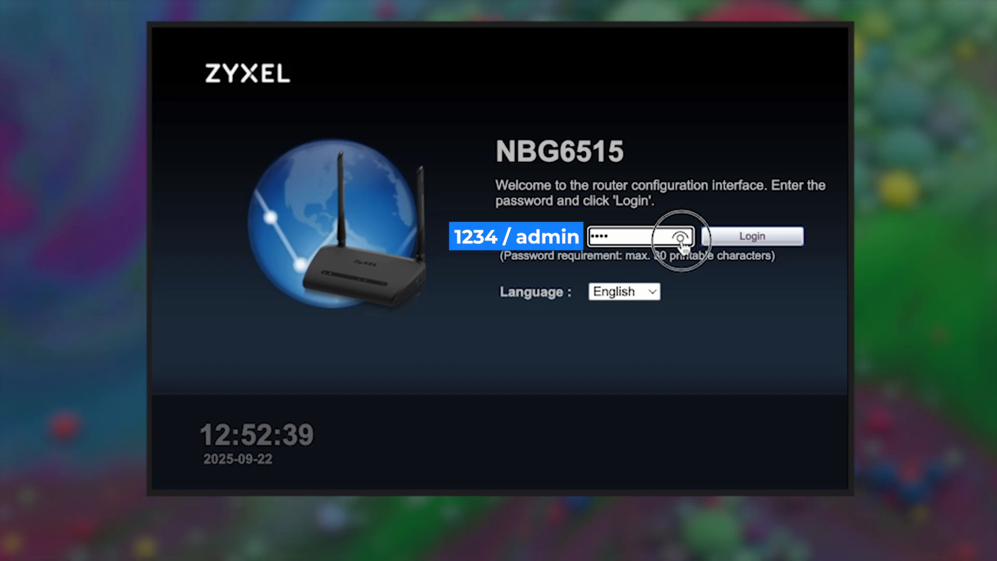
left_click(679, 238)
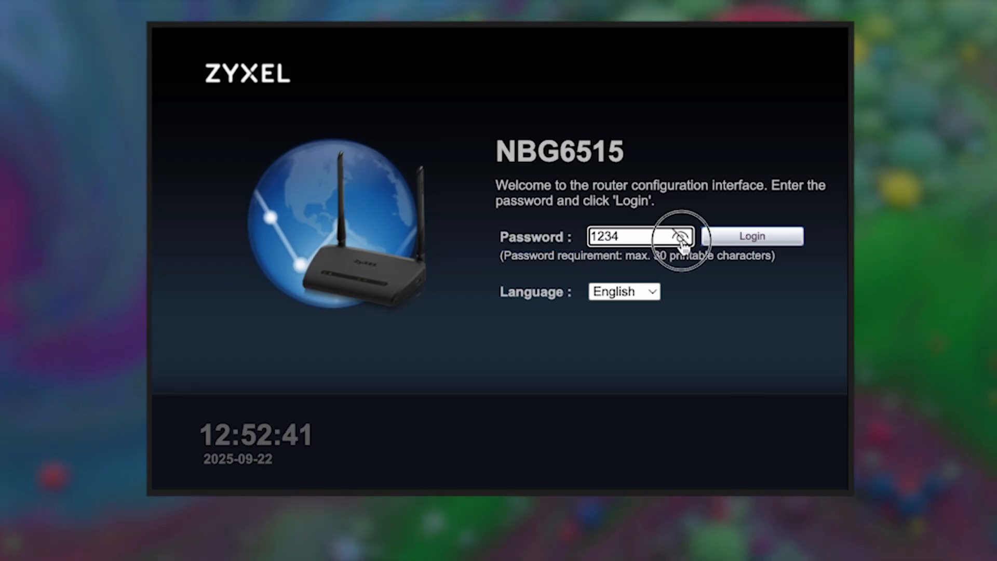
Step: Log in with the default password, retrying until the login goes through
left_click(733, 242)
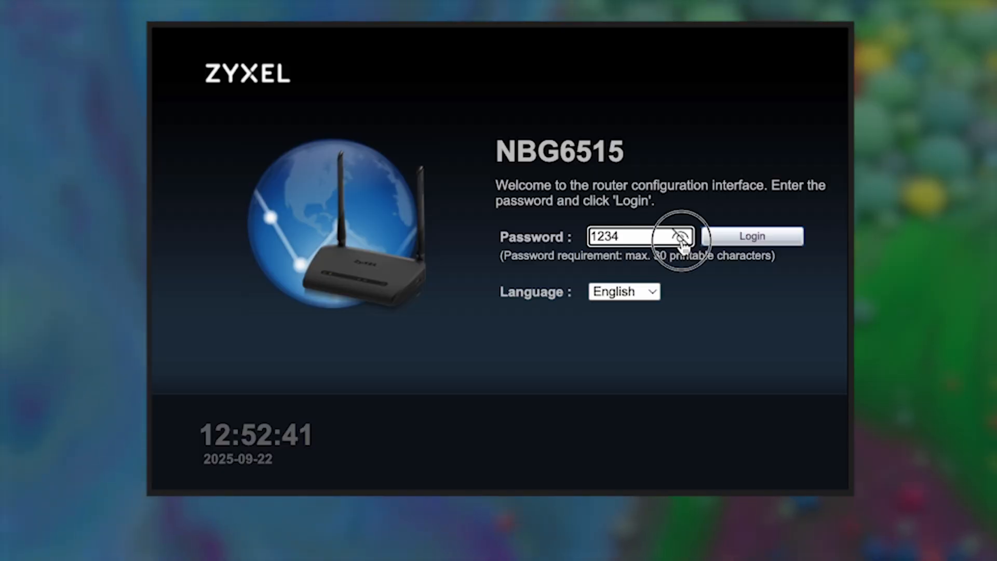
left_click(681, 238)
left_click(736, 240)
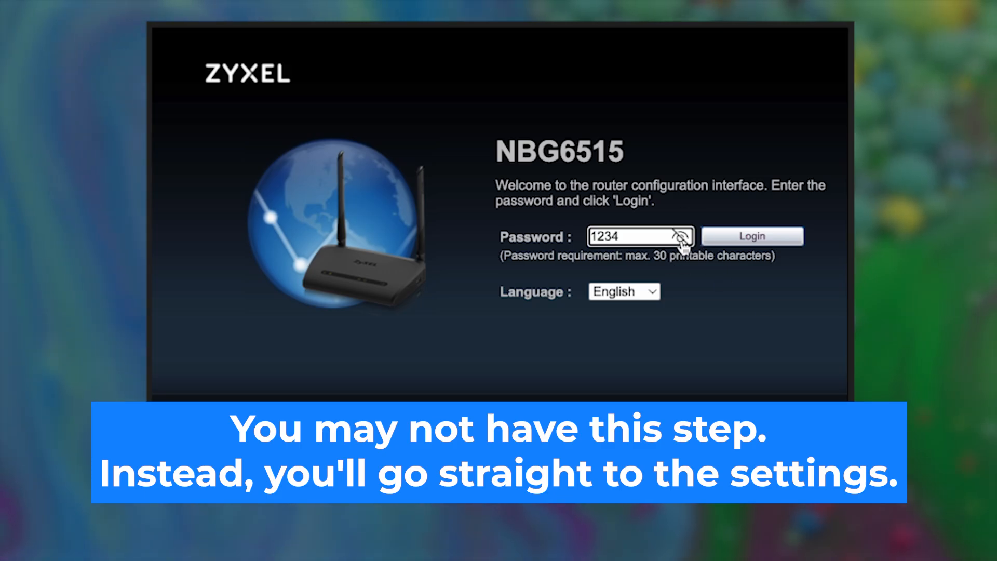
left_click(681, 238)
left_click(734, 240)
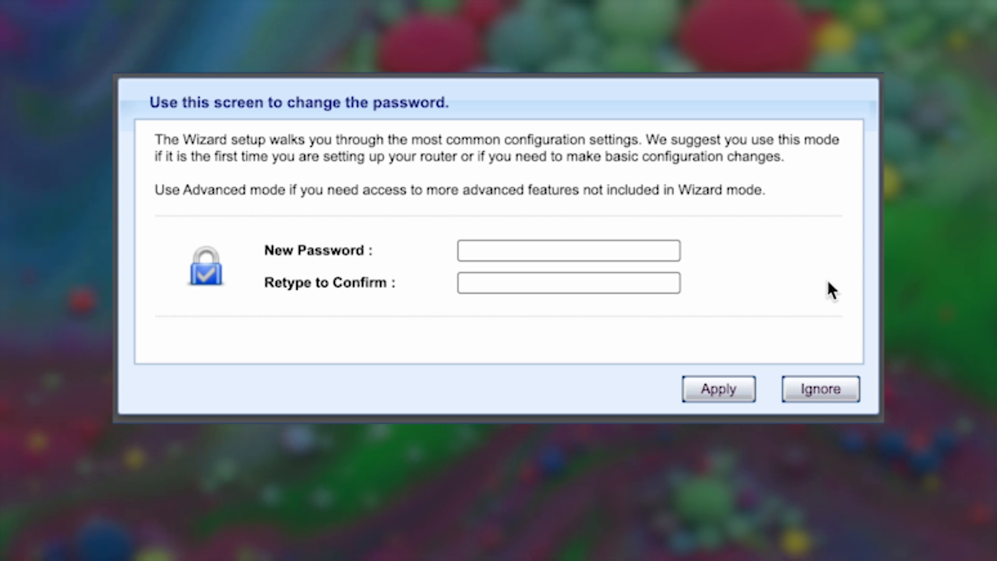
Step: Enter and confirm a new admin password, verify it, and apply it
left_click(540, 251)
type("abc")
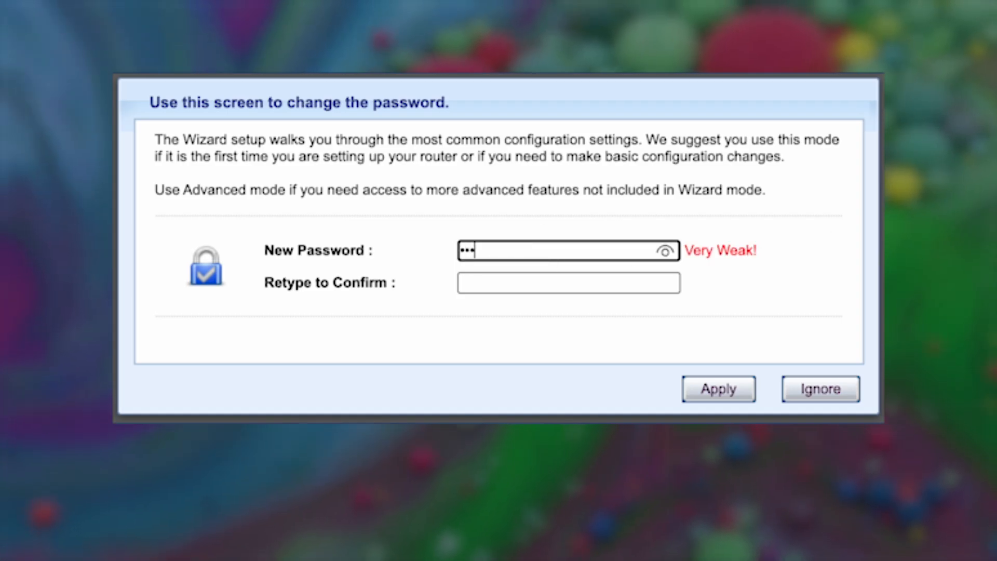
type("defghij")
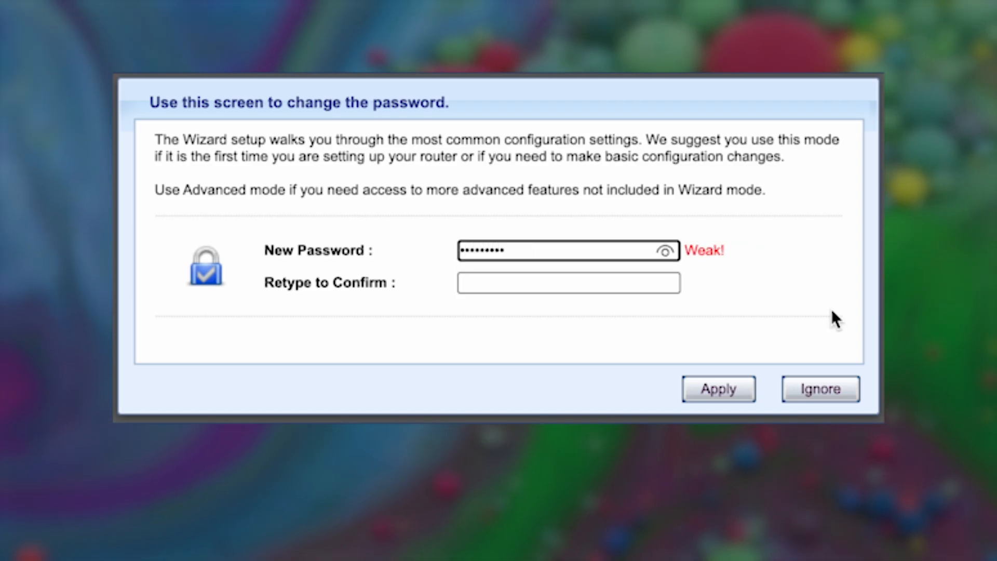
left_click(626, 285)
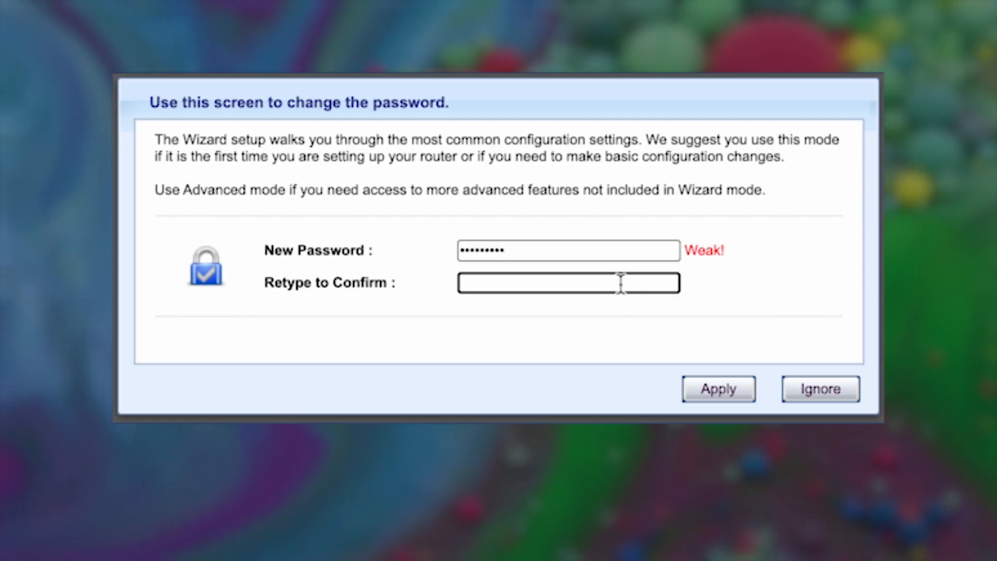
type("abcdefghij")
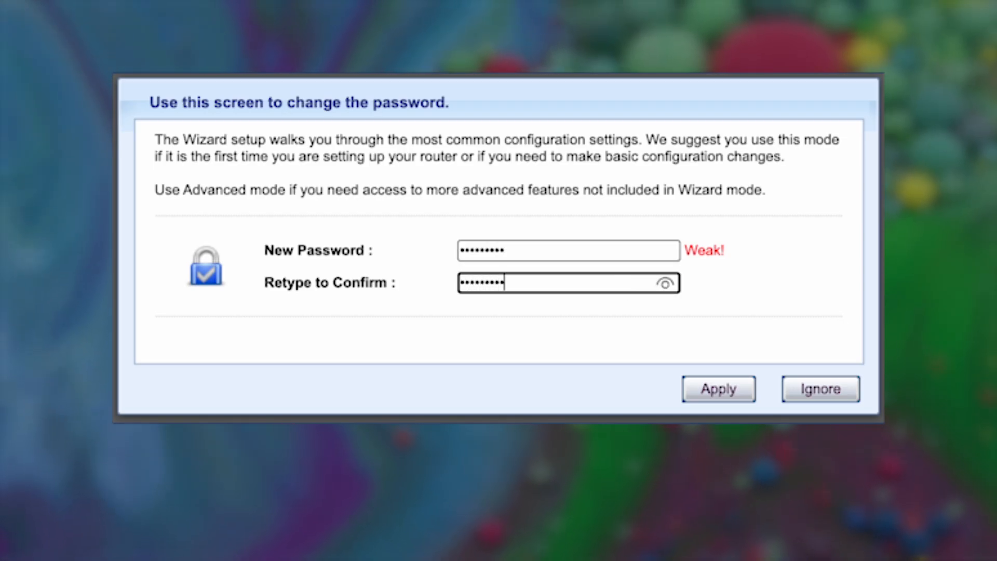
left_click(664, 284)
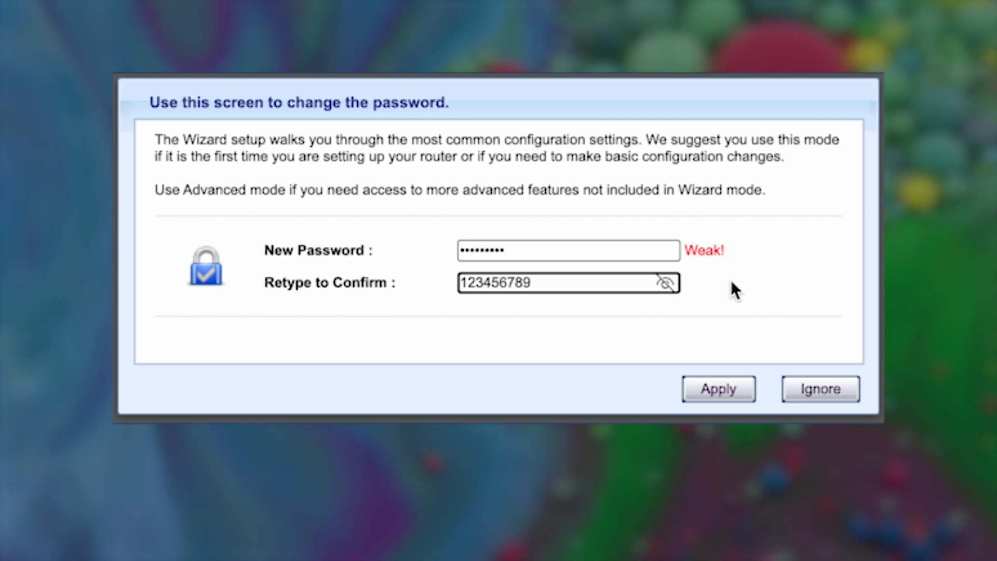
left_click(703, 390)
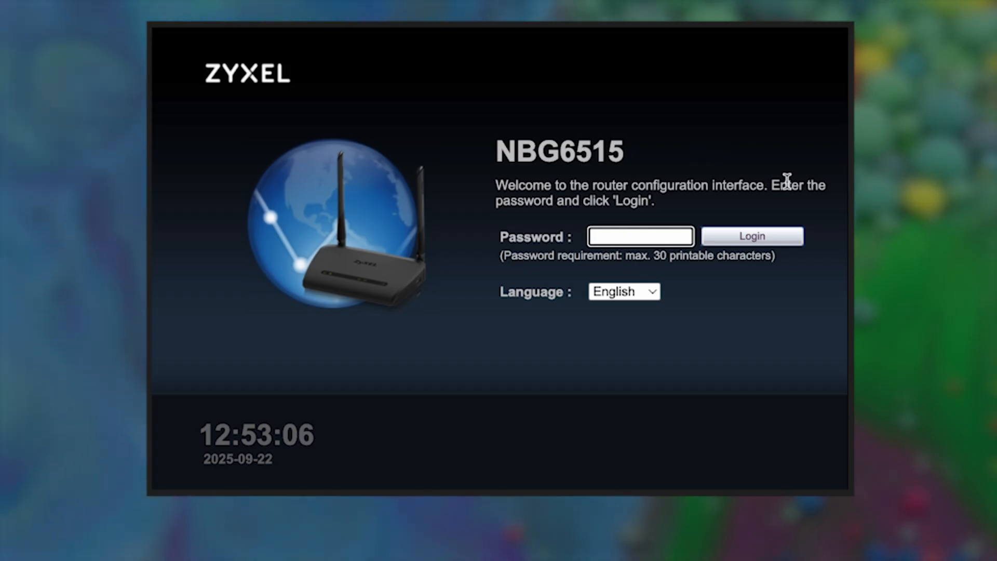
Step: Log back in with the new admin password after revealing it to verify
type("•••••••••")
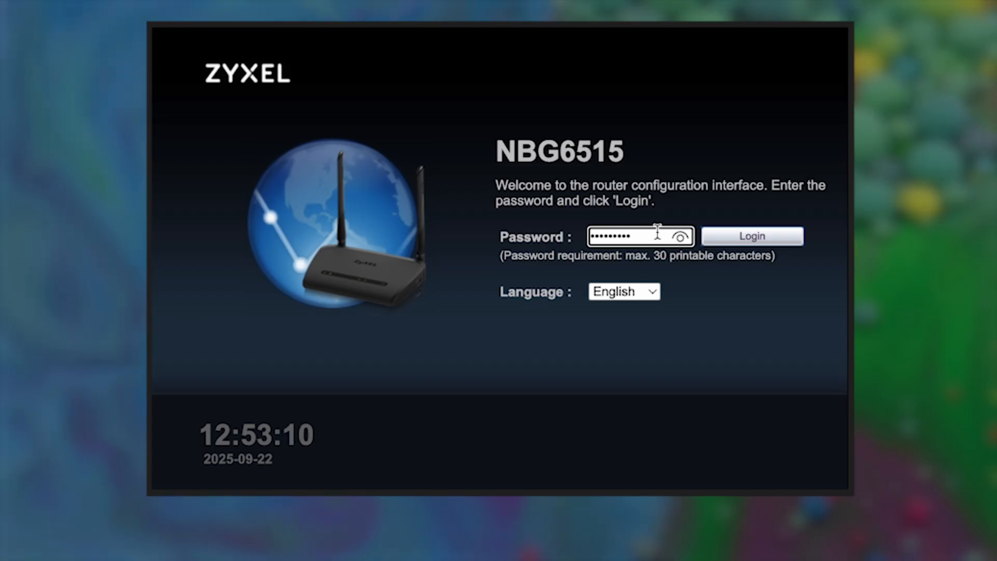
left_click(680, 237)
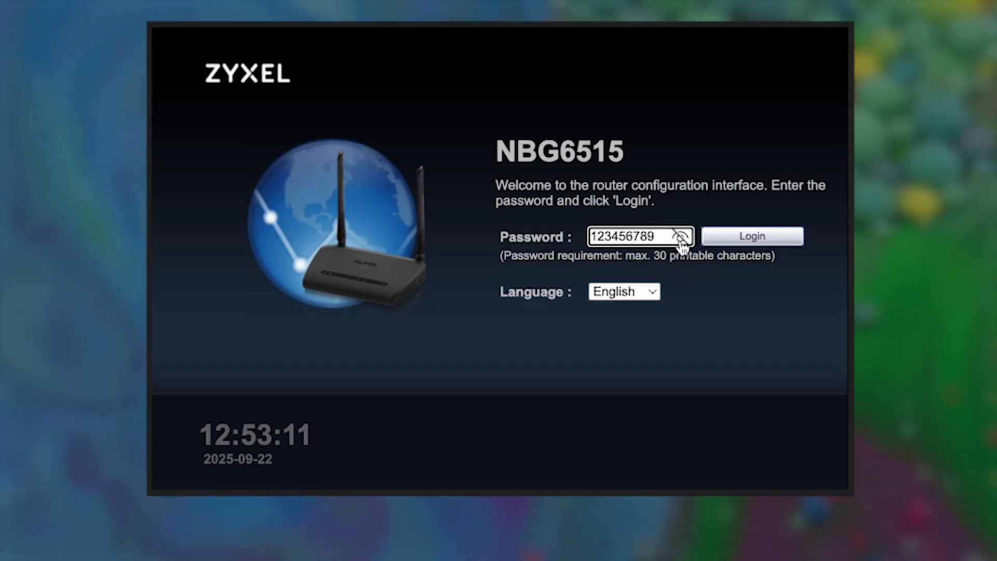
left_click(746, 238)
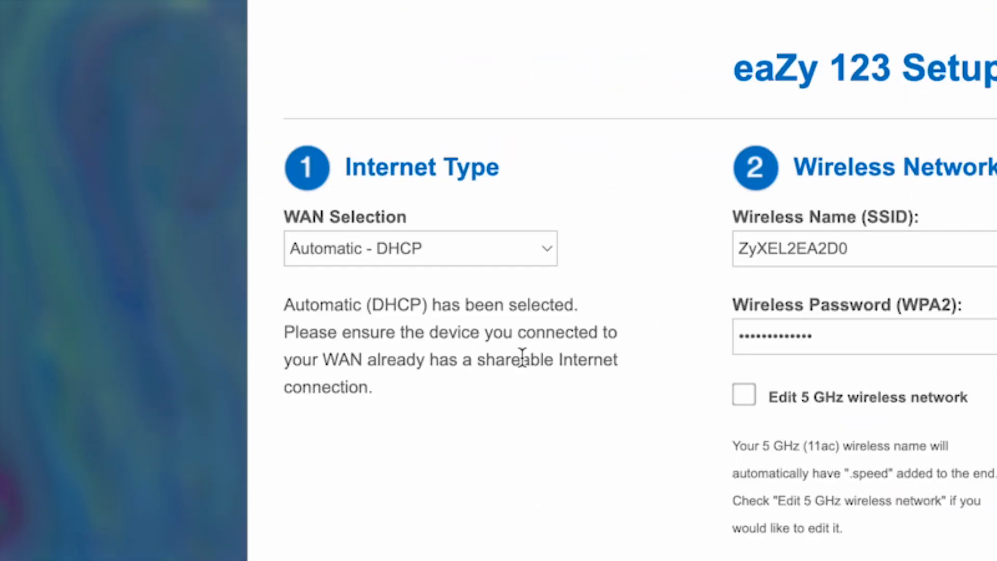
Step: Keep Automatic - DHCP as the connection type and shorten the Wi-Fi name to ZyXEL
left_click(285, 201)
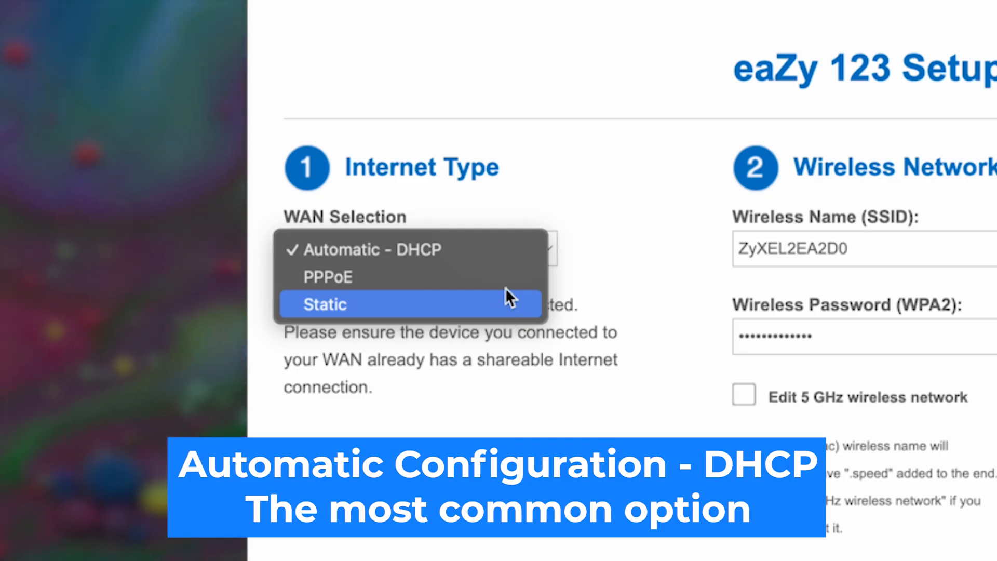
left_click(422, 250)
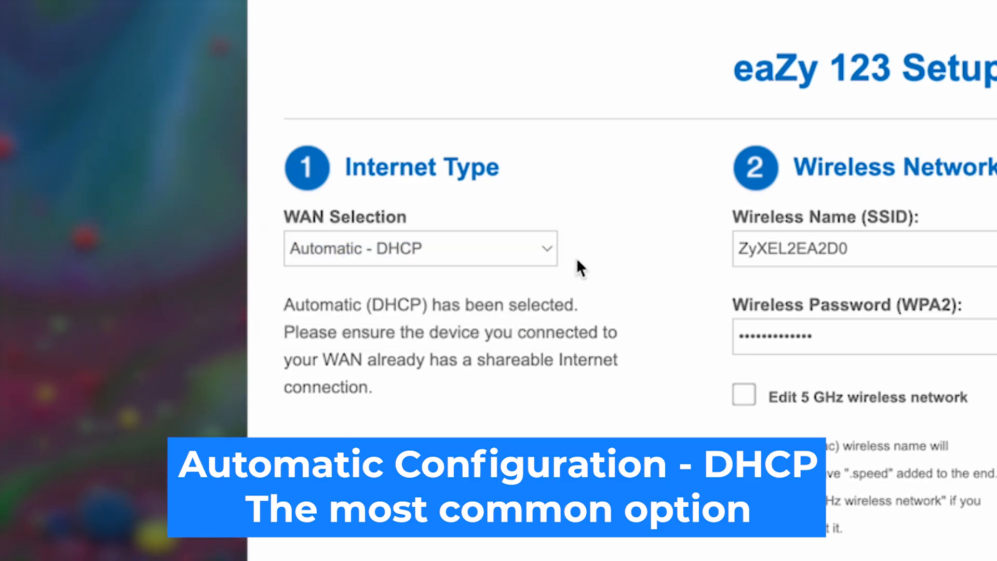
left_click(644, 275)
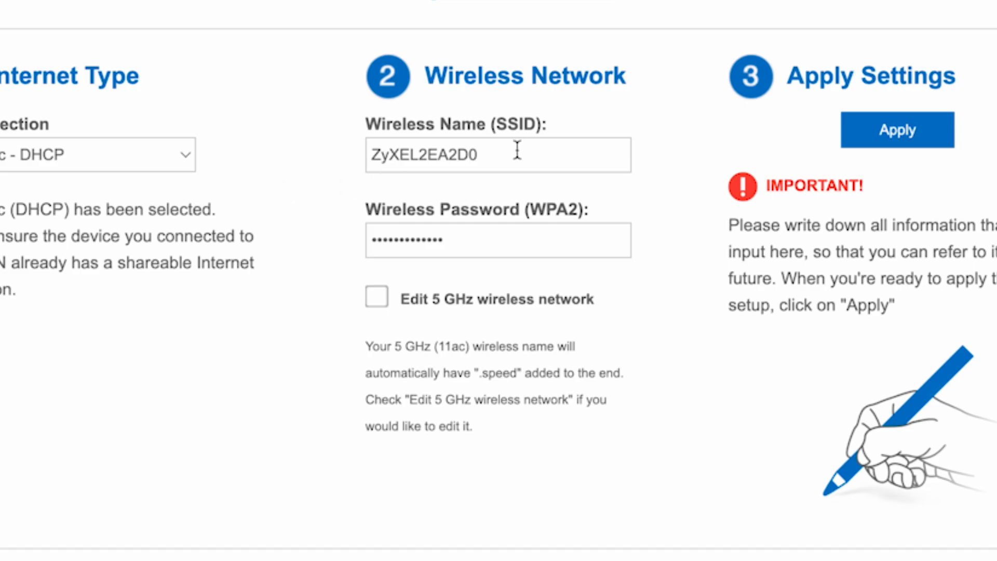
left_click_drag(516, 150, 412, 149)
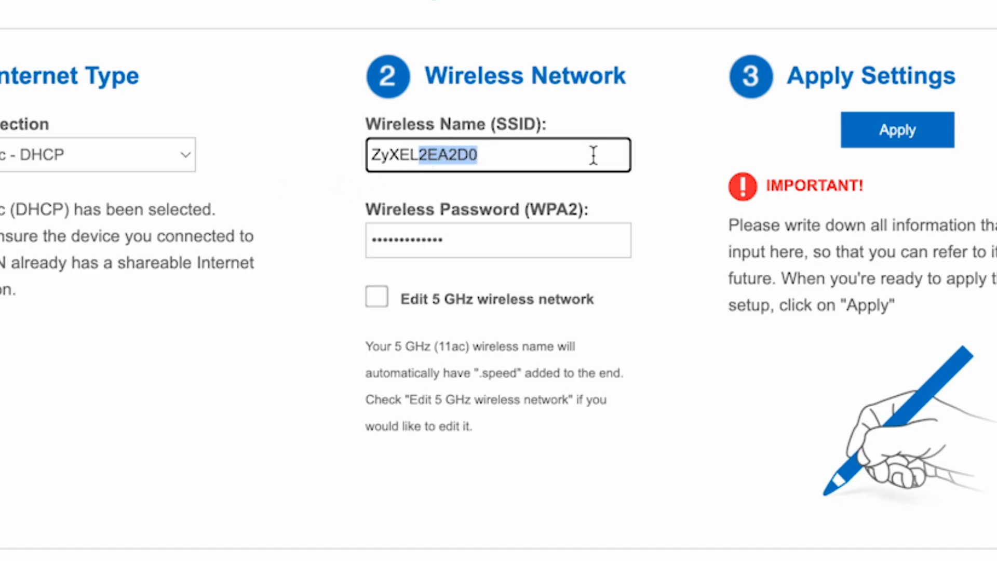
key("BackSpace")
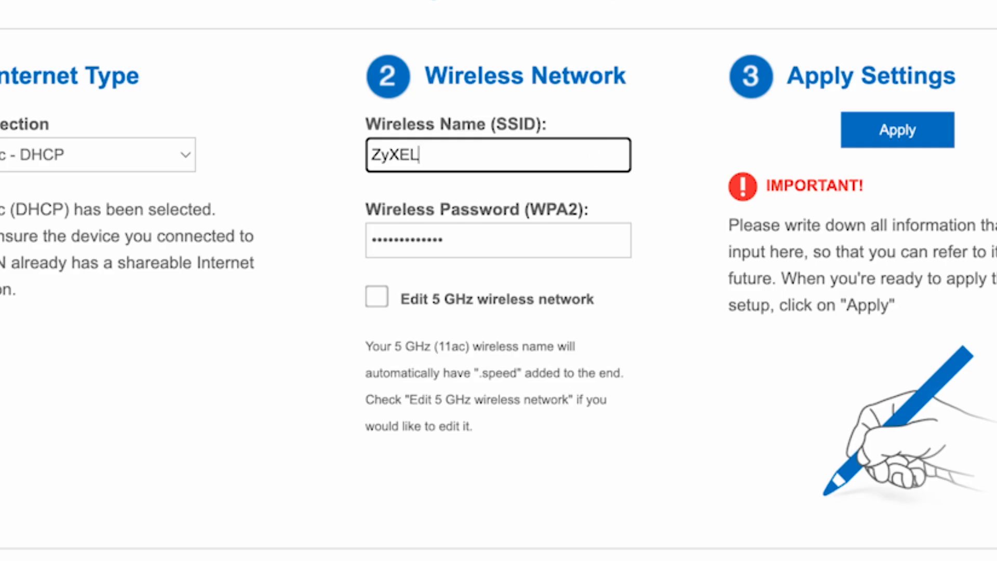
left_click(663, 403)
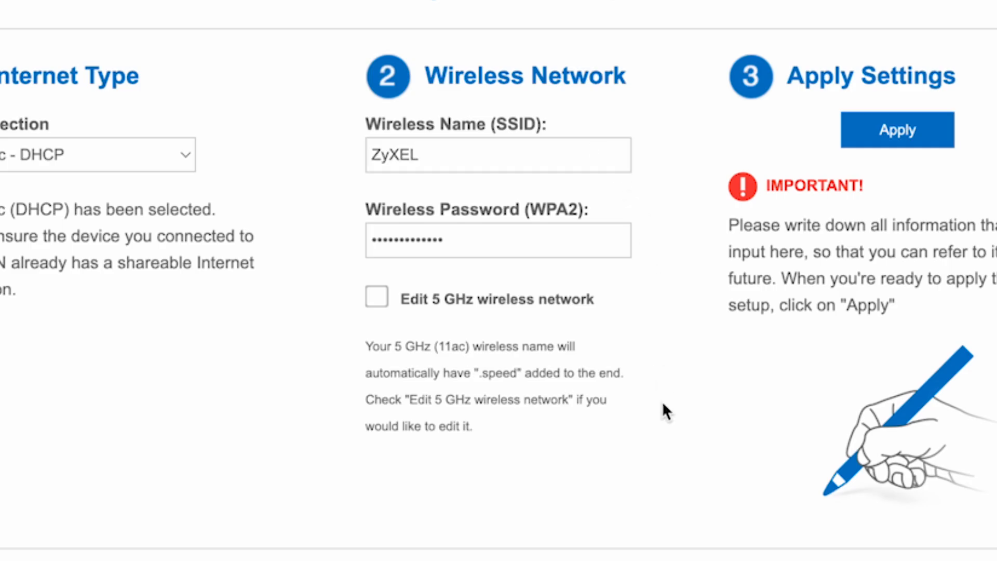
Step: Replace the old 2.4 GHz Wi-Fi password with a new one
left_click(515, 234)
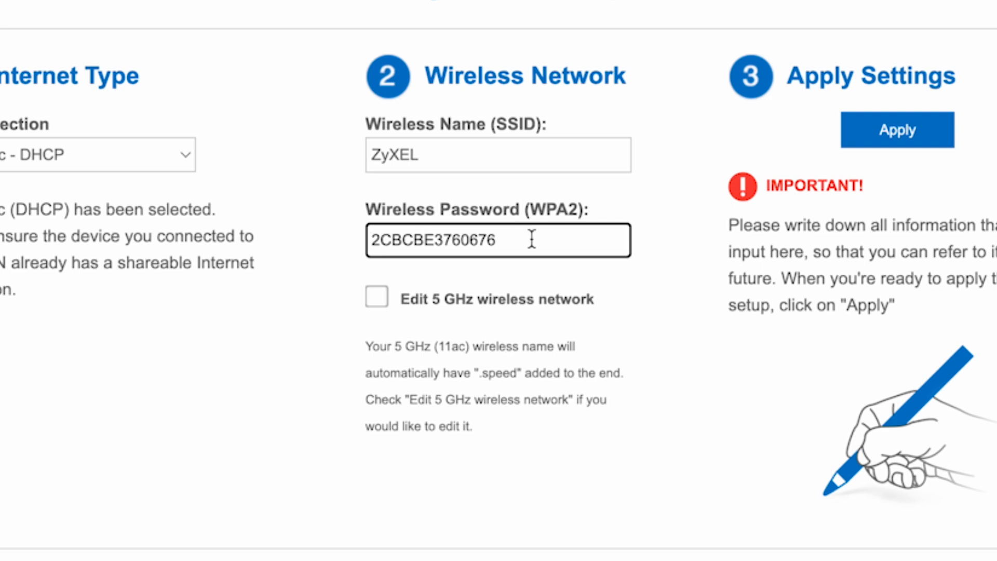
left_click_drag(532, 239, 363, 239)
type("123456789")
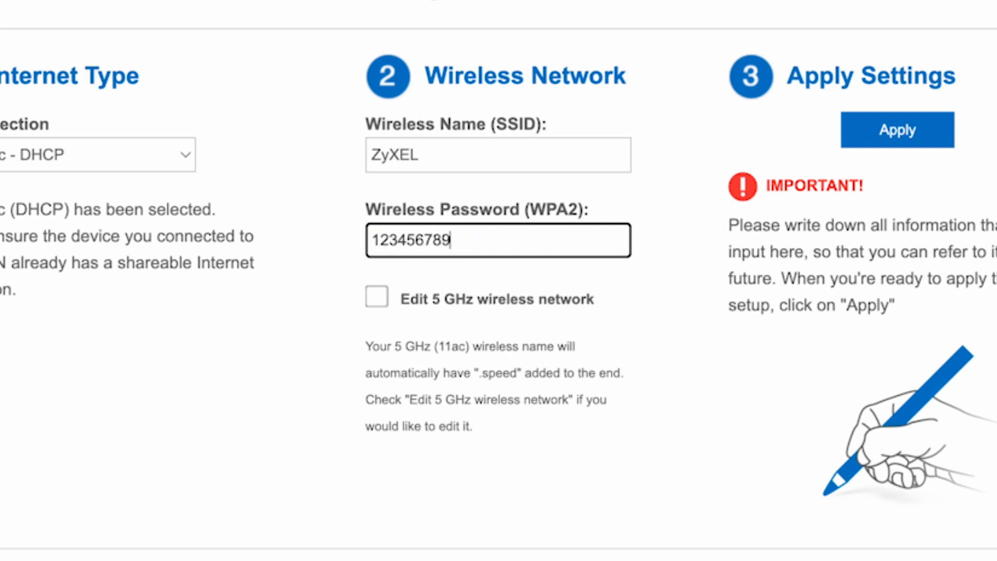
left_click(607, 373)
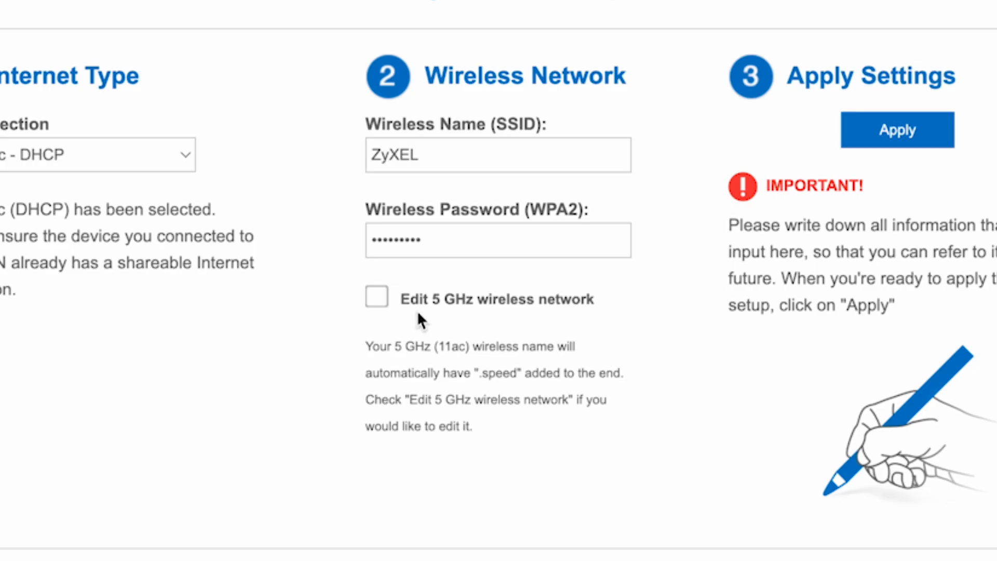
Step: Enable separate 5 GHz settings, rename that network ZyXEL 5G, and apply the Wi-Fi setup
left_click(379, 299)
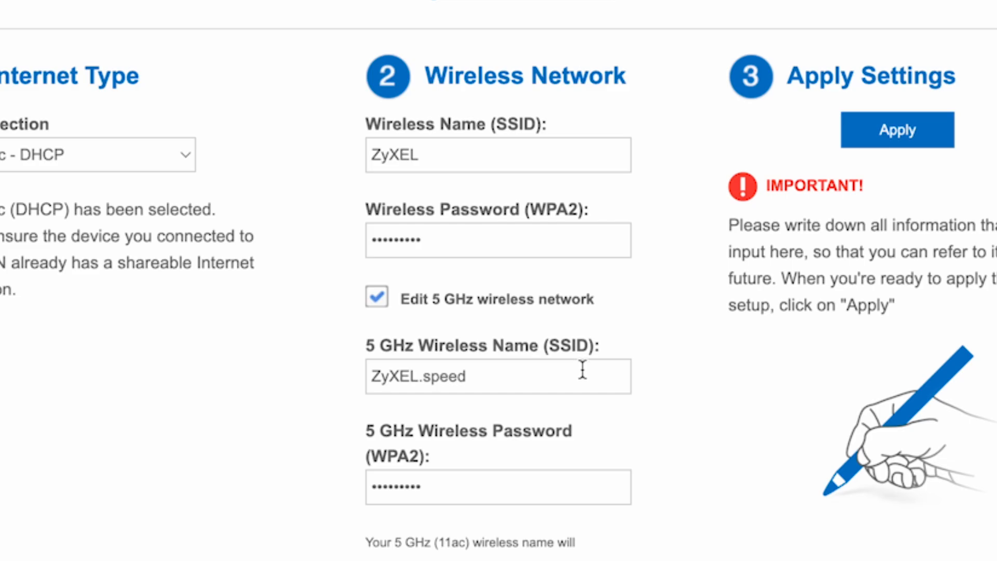
left_click_drag(504, 377, 423, 375)
key("BackSpace")
key("BackSpace")
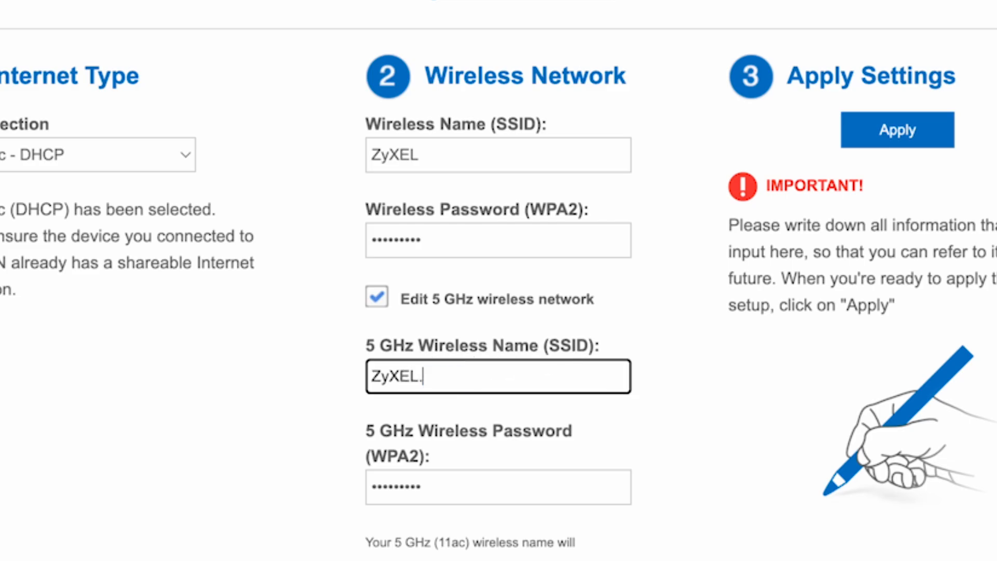
type("5G")
left_click(556, 497)
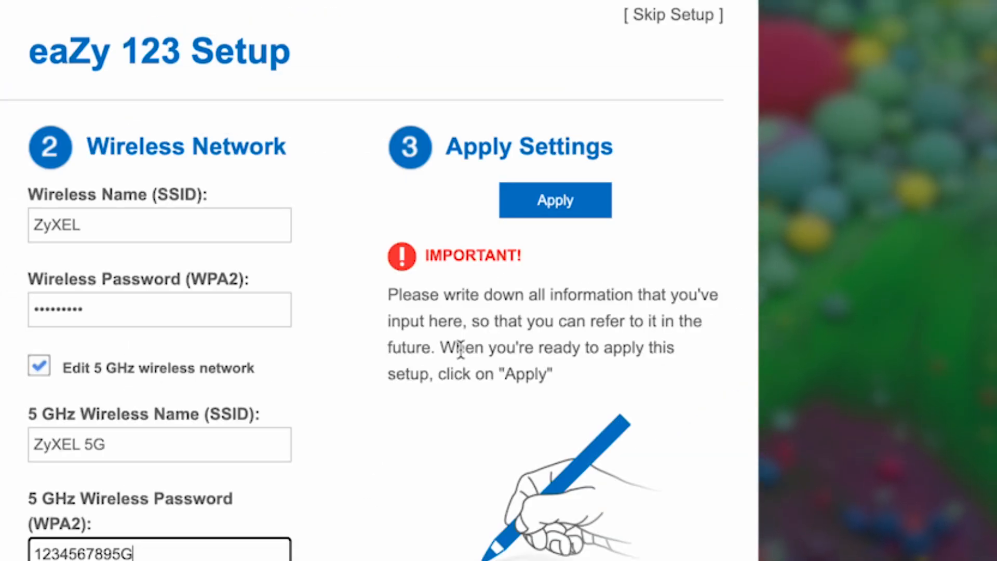
left_click(598, 200)
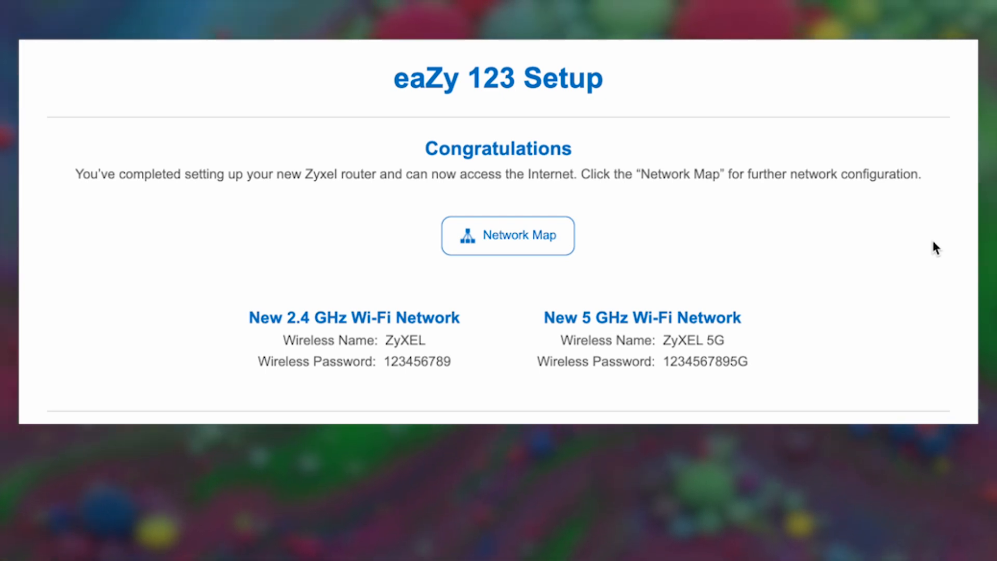
Step: From the Network Map, review Wireless Security for the 2.4G and 5G bands, apply, and close it
left_click(528, 232)
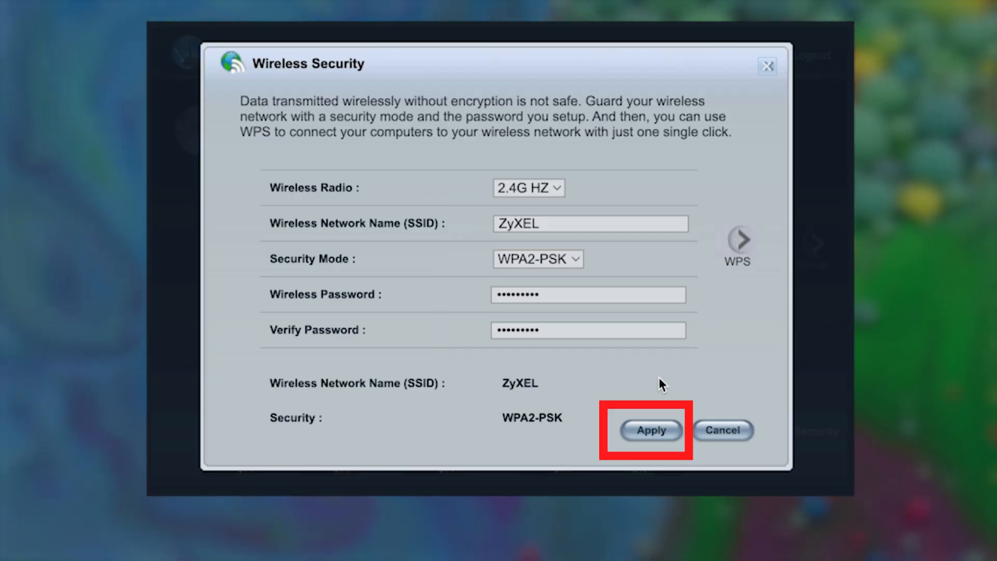
left_click(669, 432)
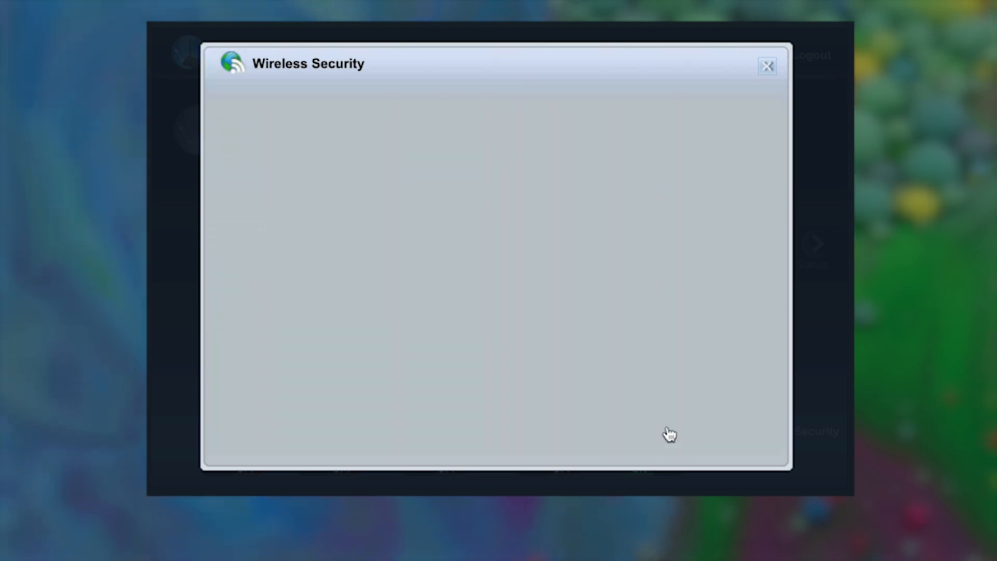
left_click(554, 190)
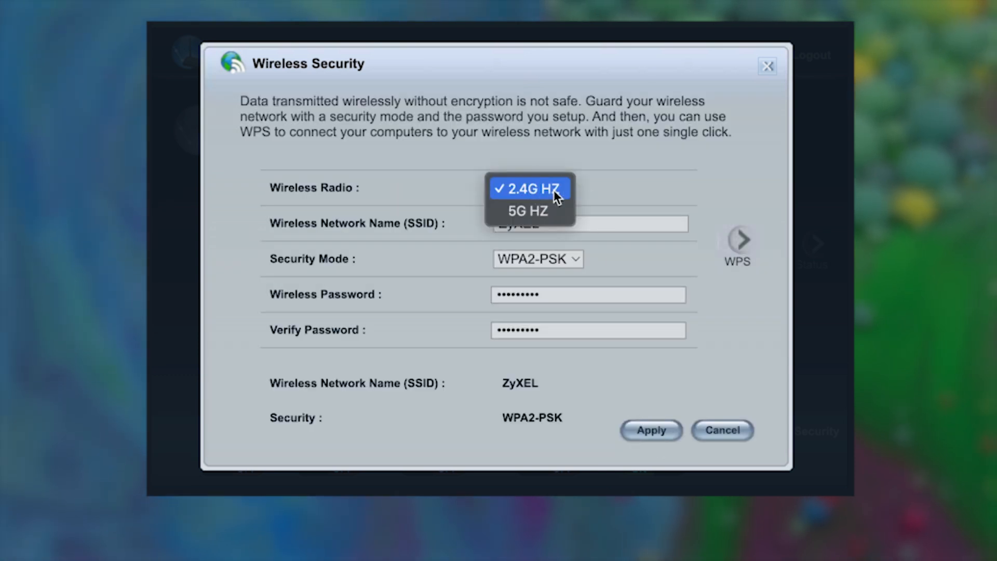
left_click(547, 210)
left_click(563, 189)
left_click(562, 171)
left_click(556, 295)
left_click(561, 330)
left_click(650, 430)
left_click(768, 67)
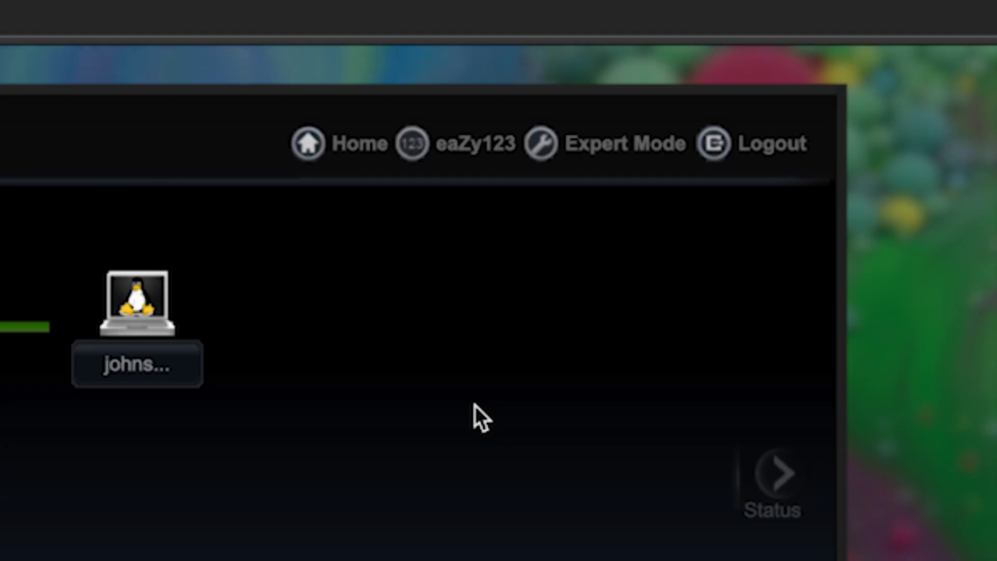
Step: Switch to Expert Mode and restart the router from Maintenance > Restart, confirming the prompt
left_click(593, 151)
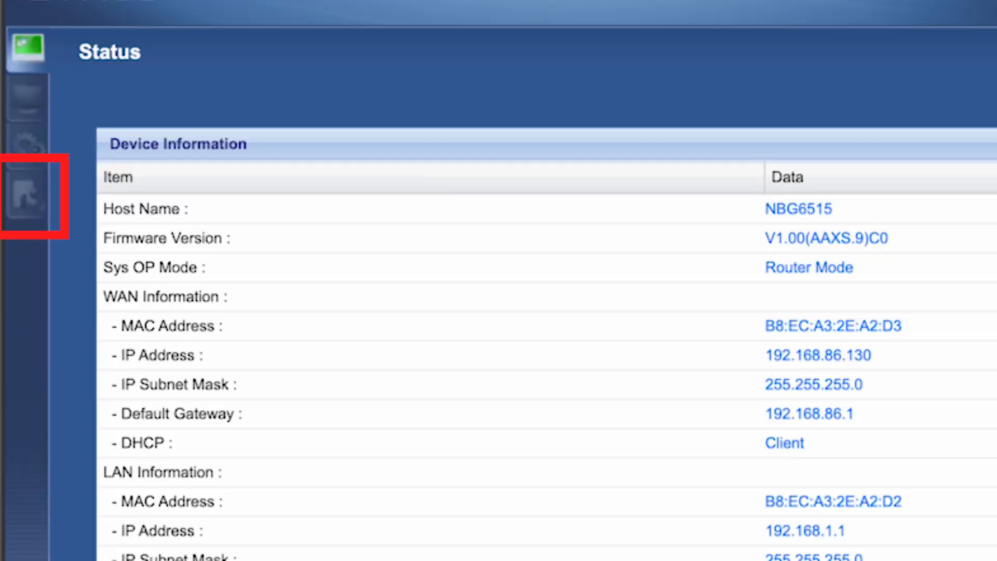
left_click(19, 194)
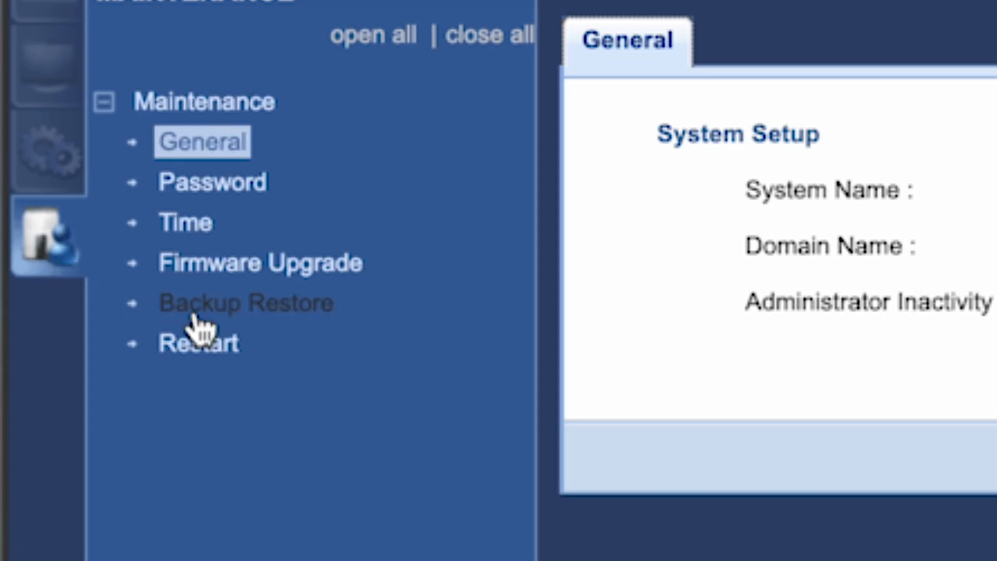
left_click(199, 349)
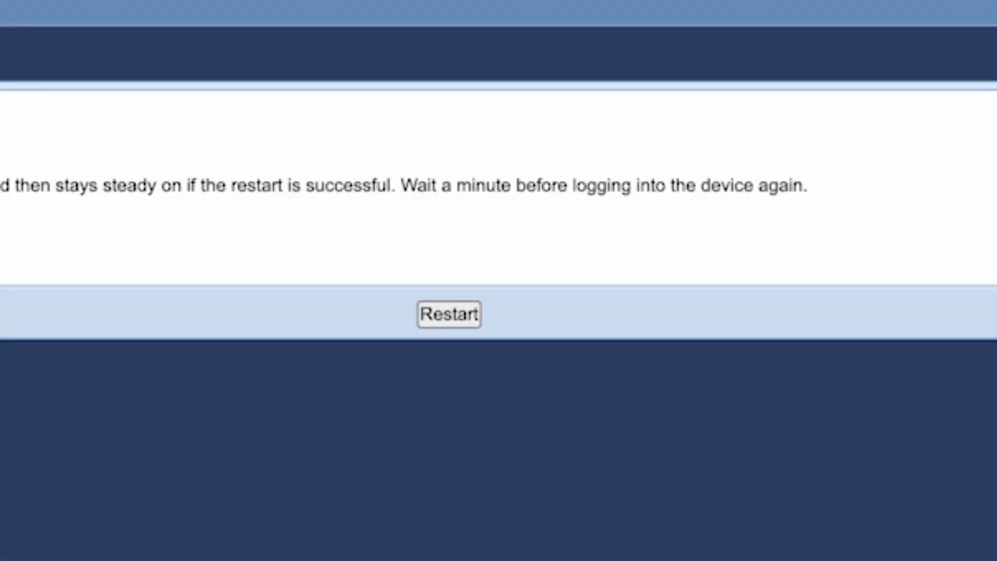
left_click(456, 314)
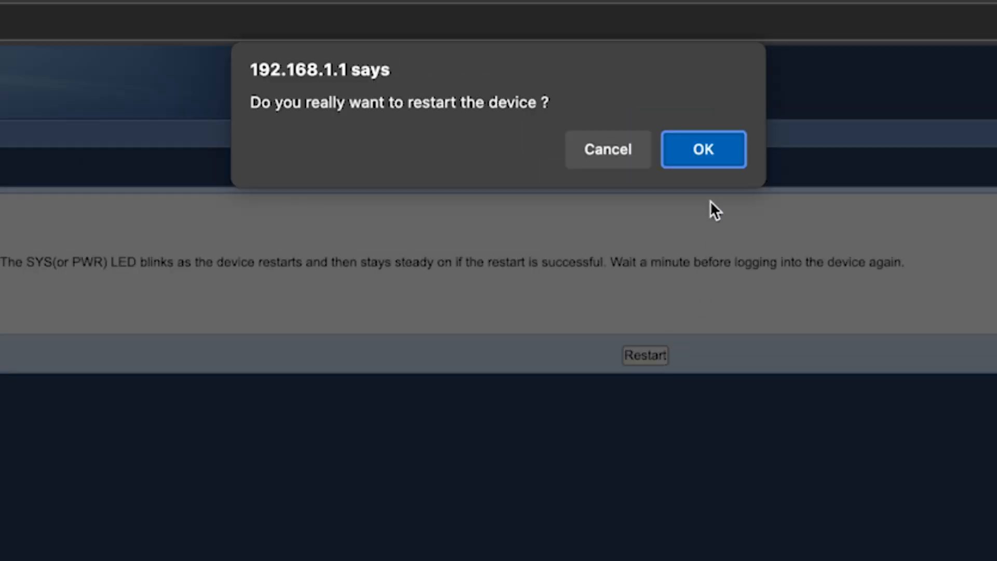
left_click(710, 151)
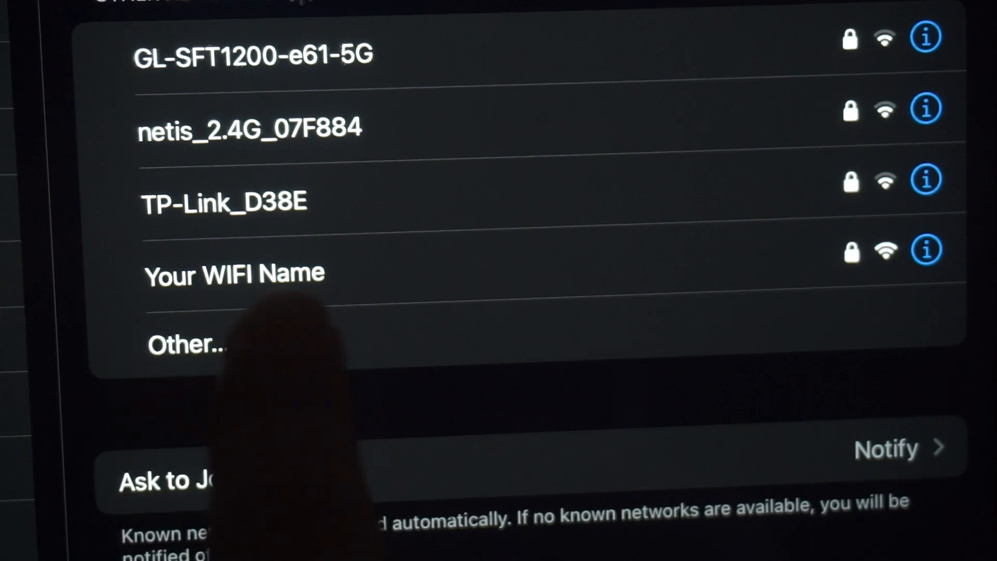
Step: Select the Your WIFI Name network in the Wi-Fi list
left_click(312, 267)
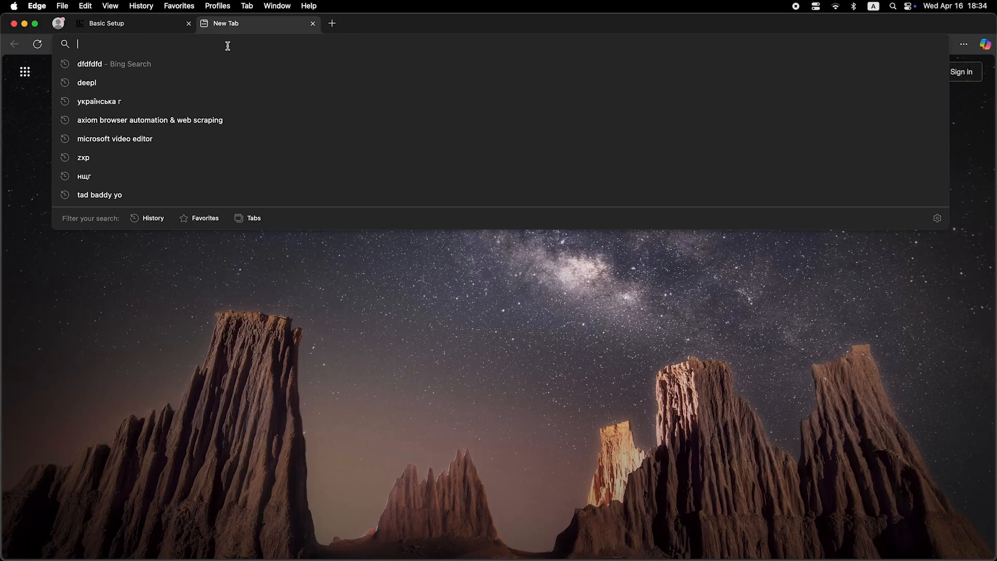
Step: Submit an entry to return to the NBG6515 login page with a password entered
type("dfdfdfdf")
key("Return")
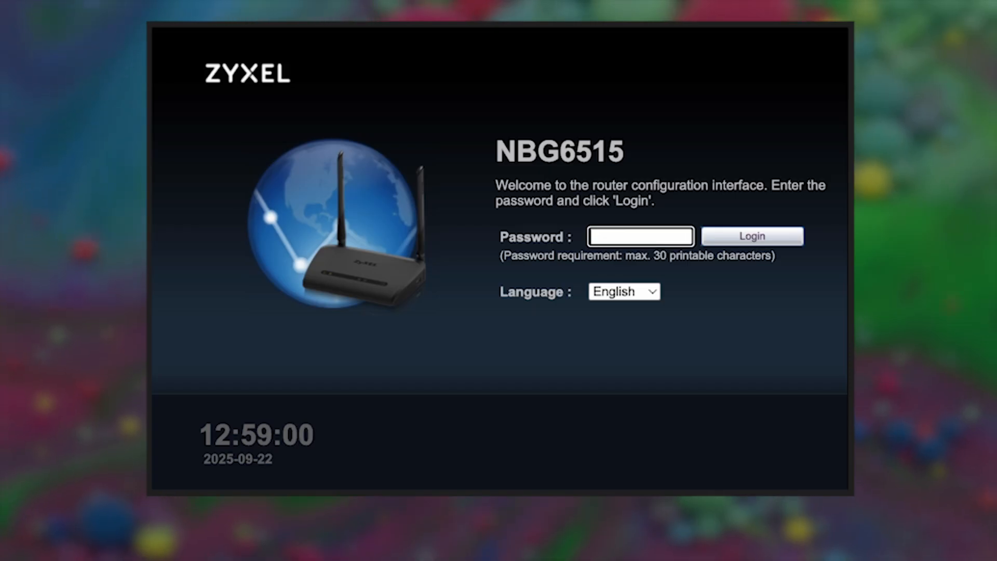
Step: Log in as admin with the router password and switch to Expert Mode
type("admin")
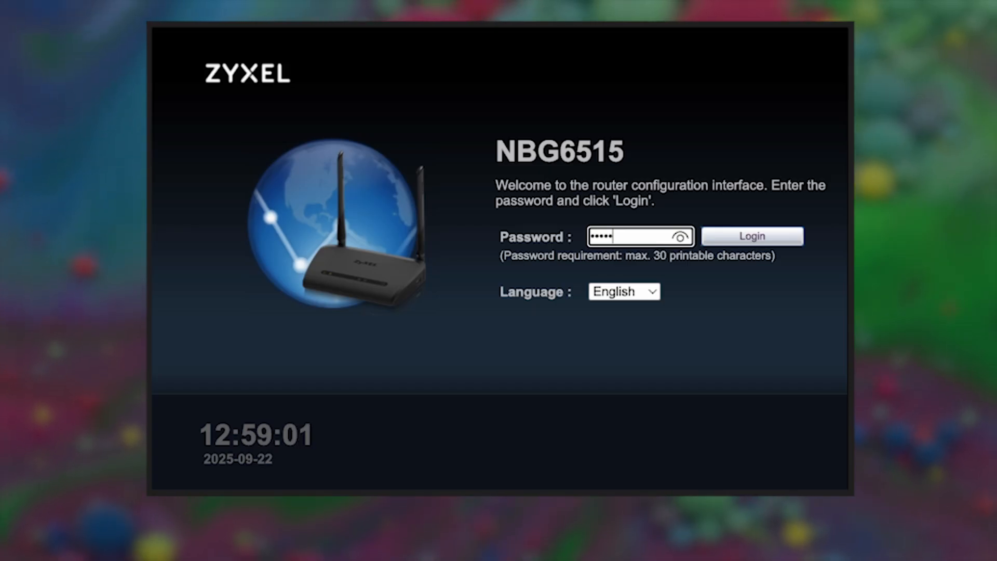
type("••••")
left_click(766, 239)
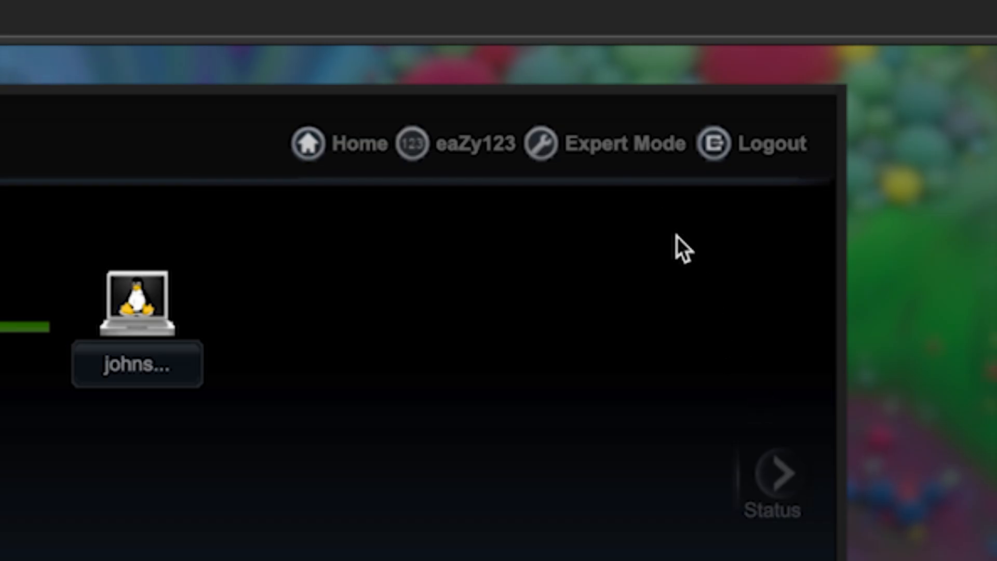
left_click(634, 146)
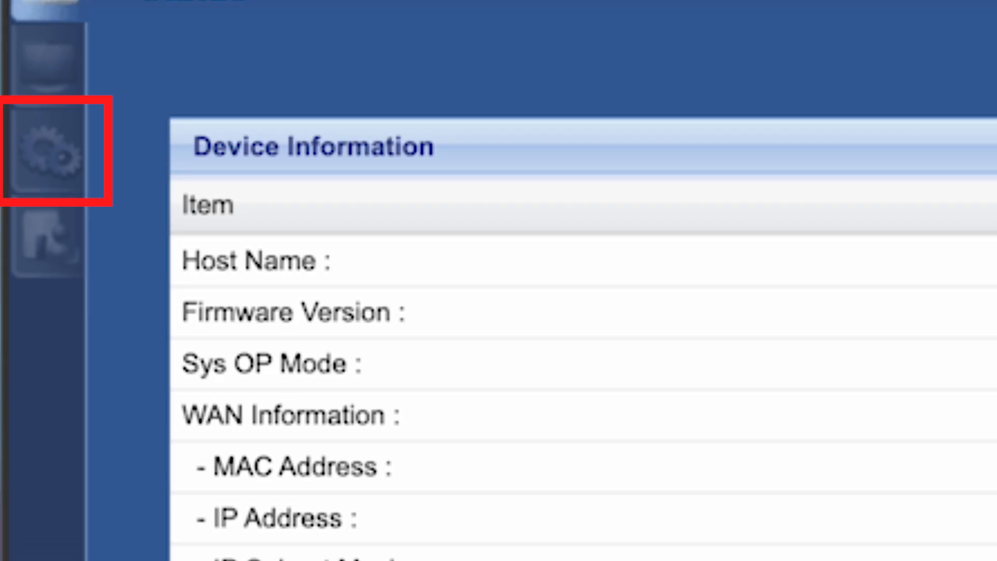
Step: Set the WAN Internet connection to clone the computer's MAC address and apply the change
left_click(70, 154)
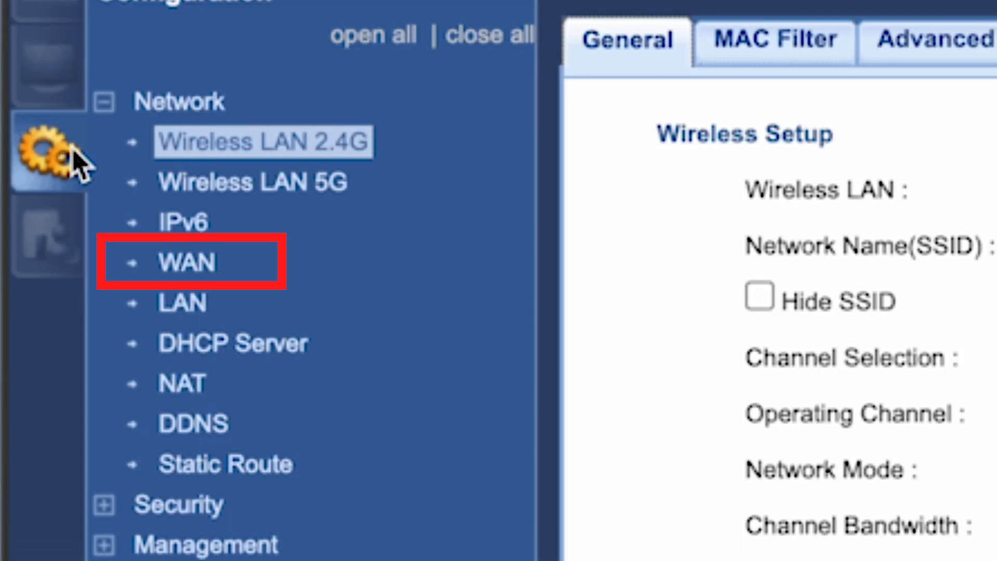
left_click(193, 265)
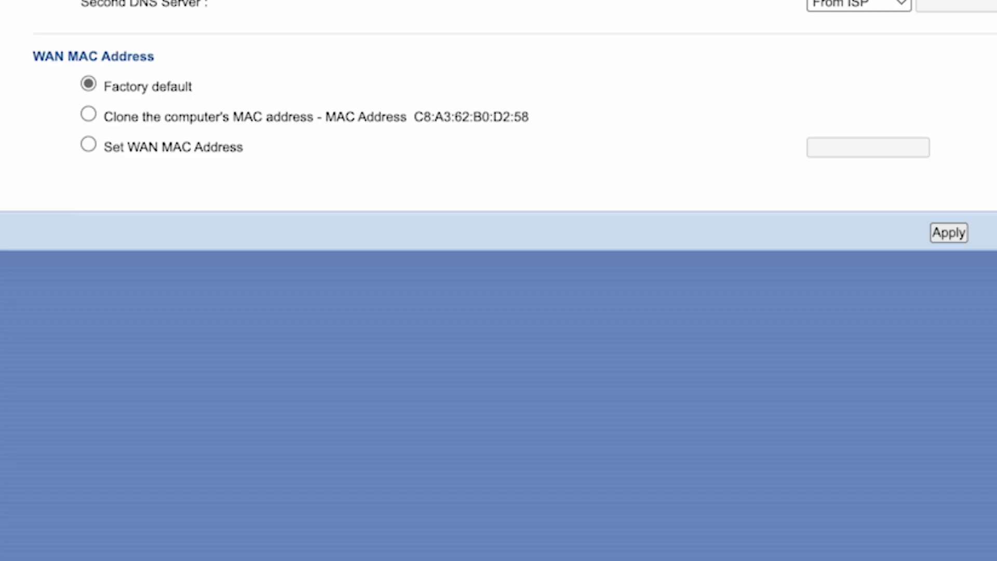
left_click(89, 116)
left_click(949, 233)
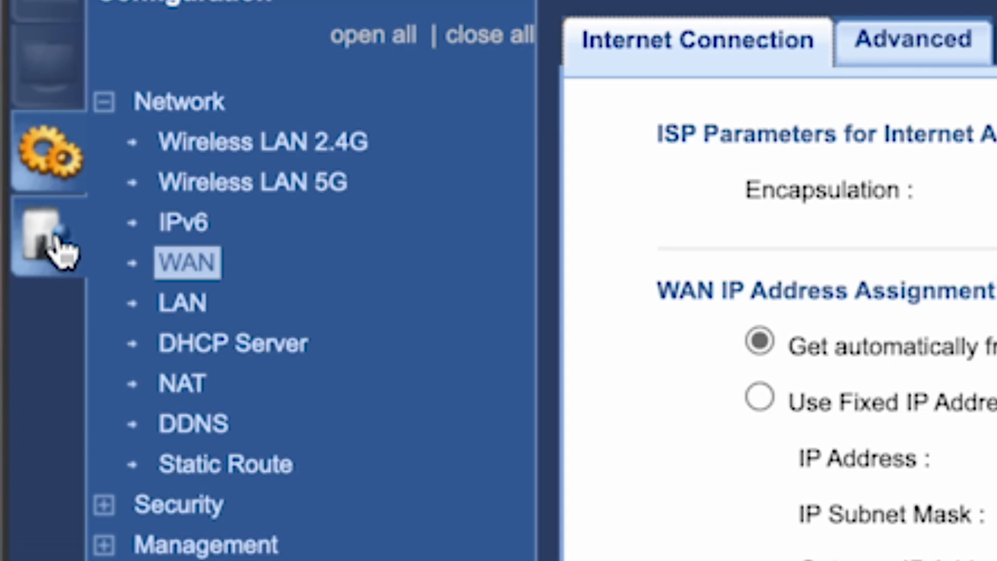
left_click(60, 249)
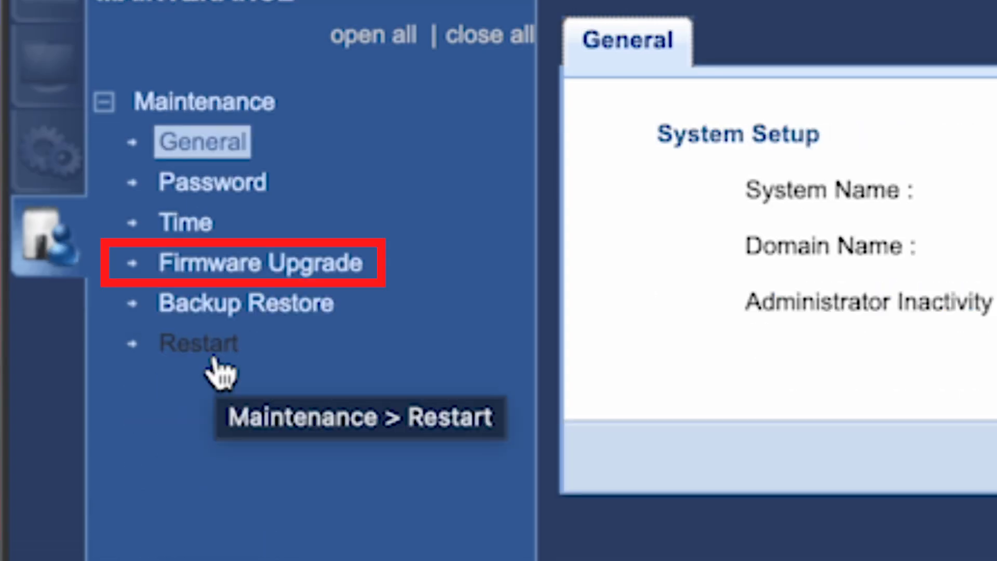
Step: Check online for the latest firmware, then request a restart of the router
left_click(235, 266)
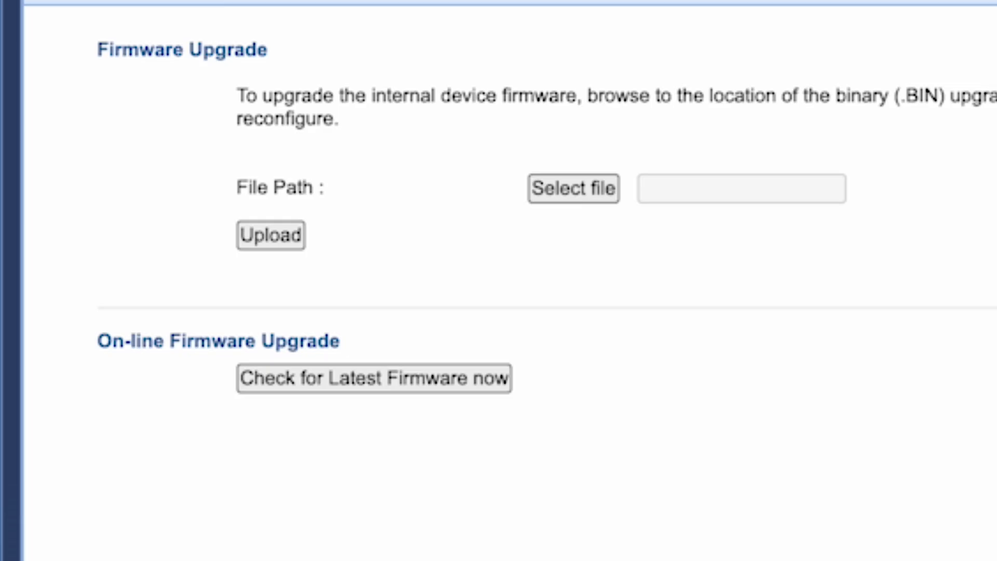
left_click(305, 384)
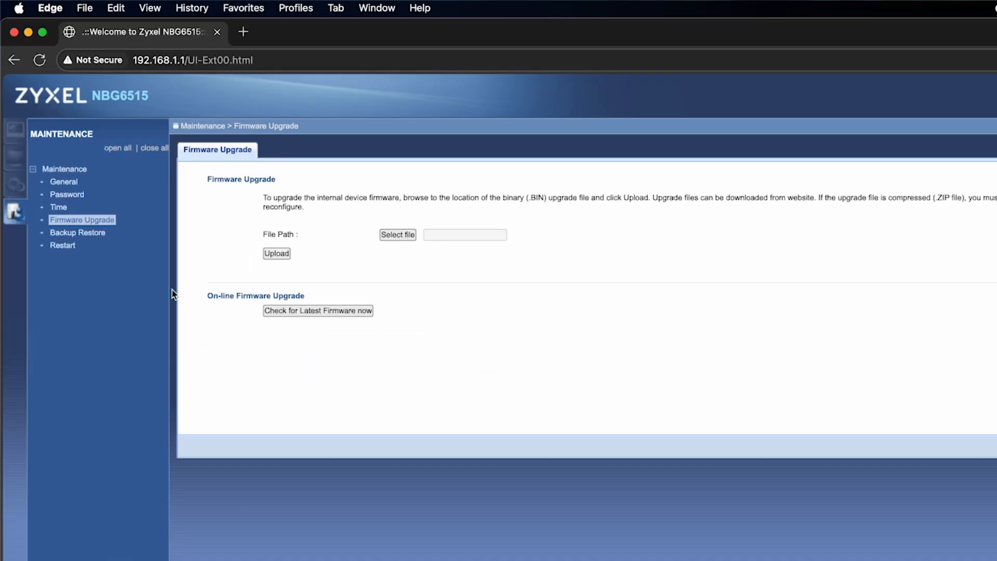
left_click(67, 245)
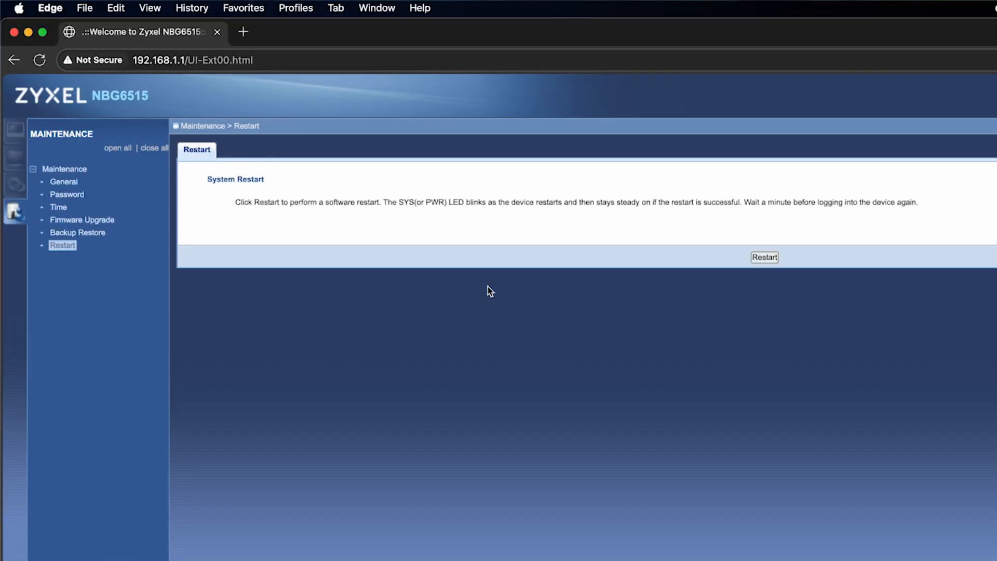
left_click(765, 257)
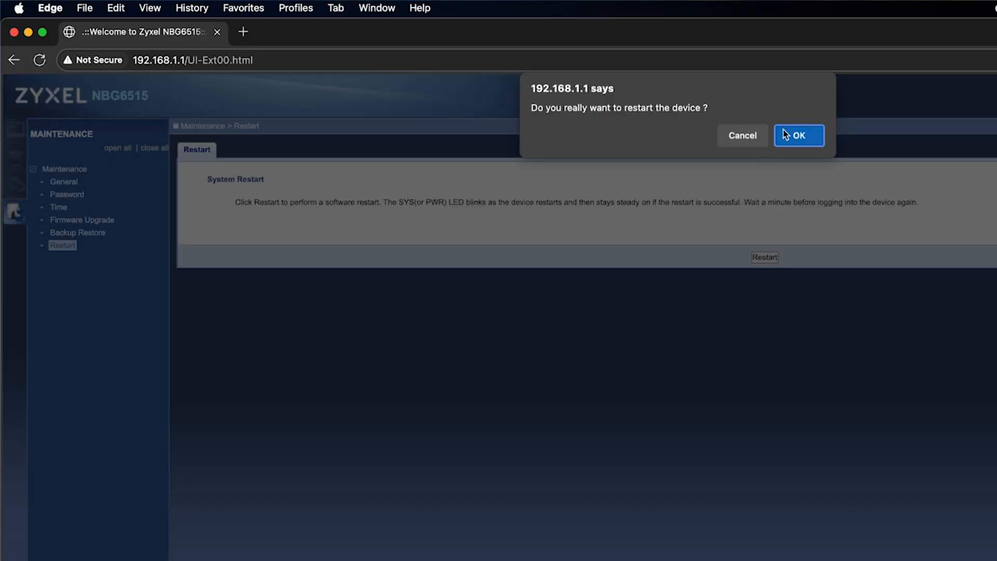